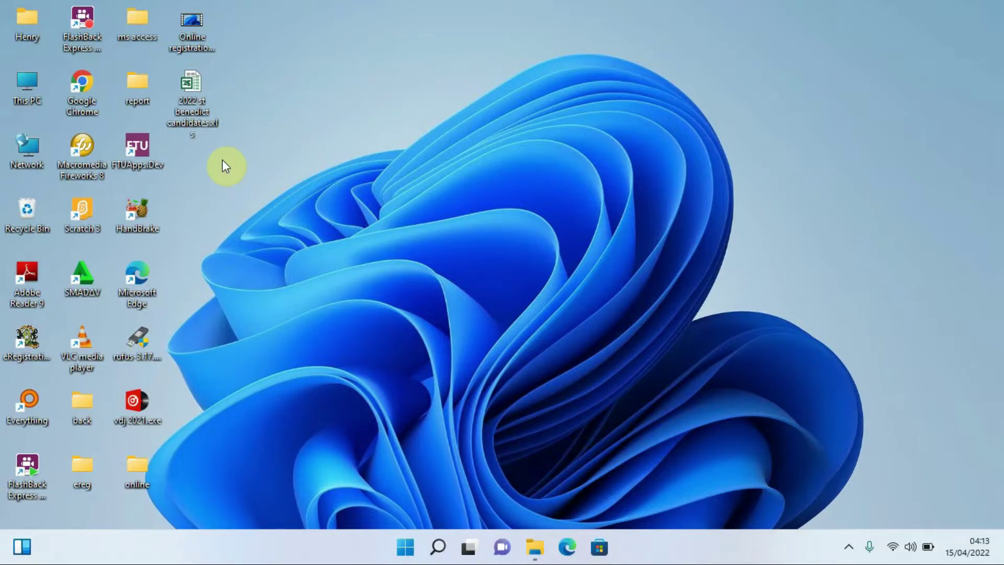
# Launch Google Chrome from its desktop shortcut and load ereg.uneb.ac.ug.
pyautogui.rightClick(82, 85)
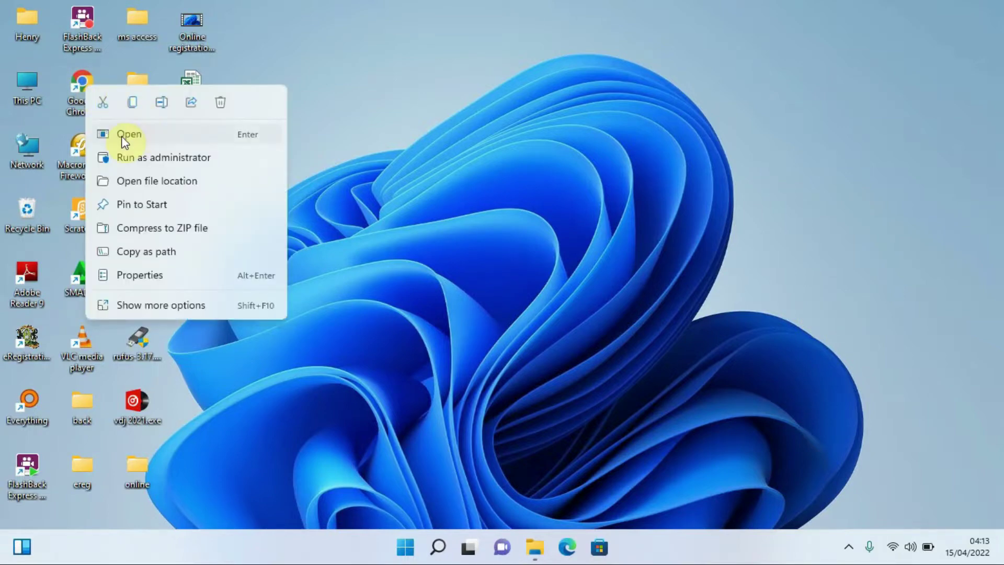
pyautogui.click(139, 137)
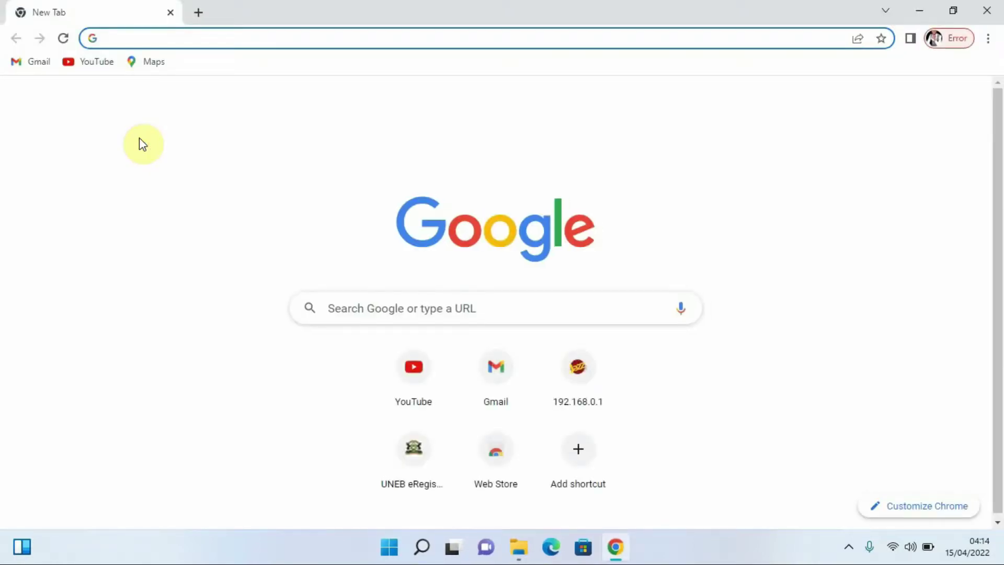
pyautogui.click(188, 38)
pyautogui.write('e')
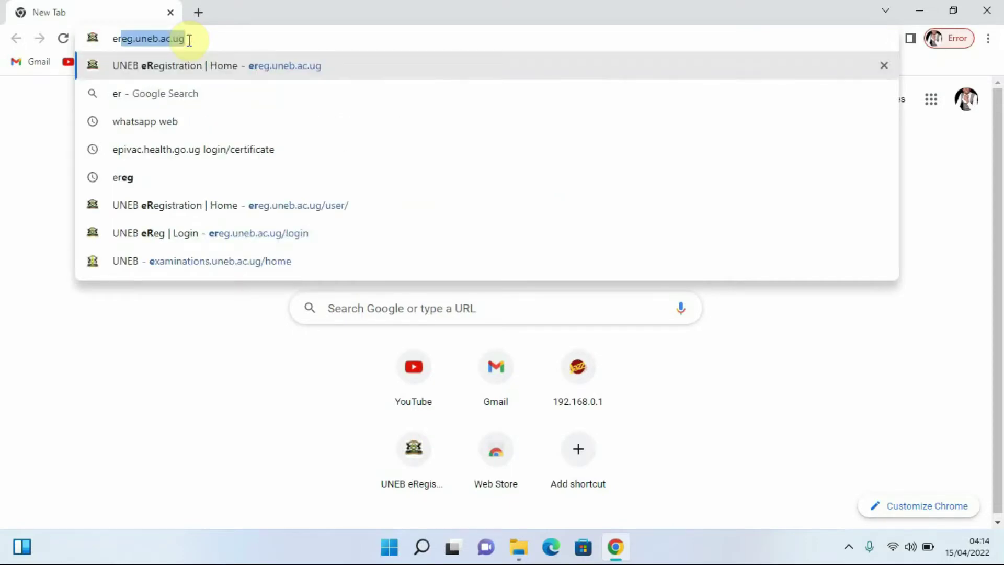
pyautogui.write('r')
pyautogui.press('Return')
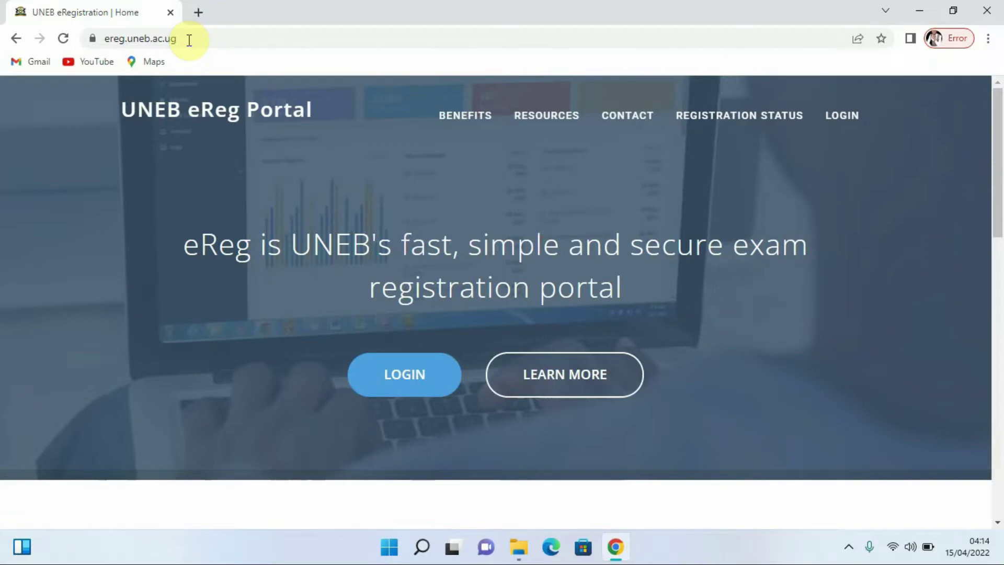
# Log in to the school's eReg account with its username and password to reach the 2022 dashboard.
pyautogui.click(409, 394)
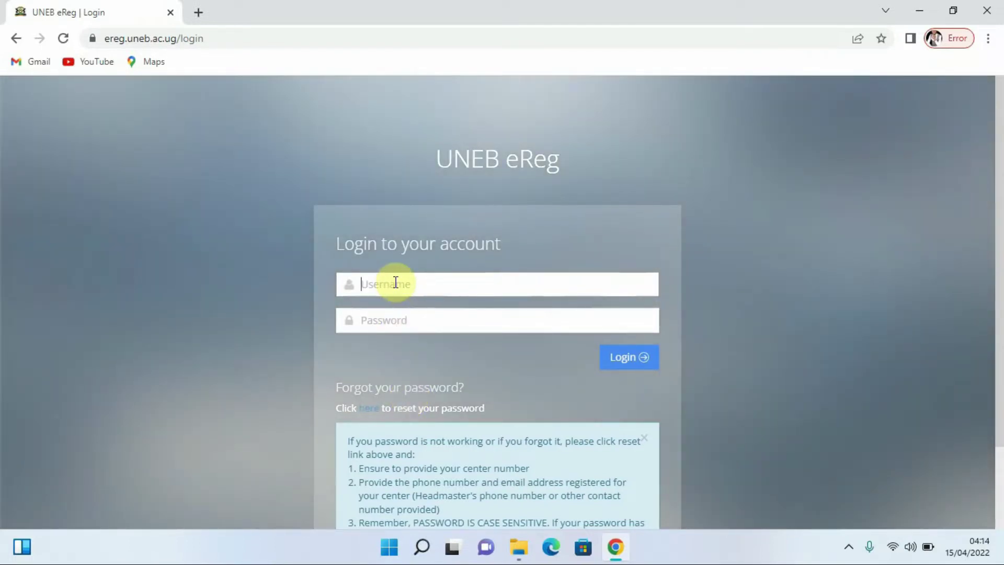
pyautogui.write('003420')
pyautogui.click(413, 317)
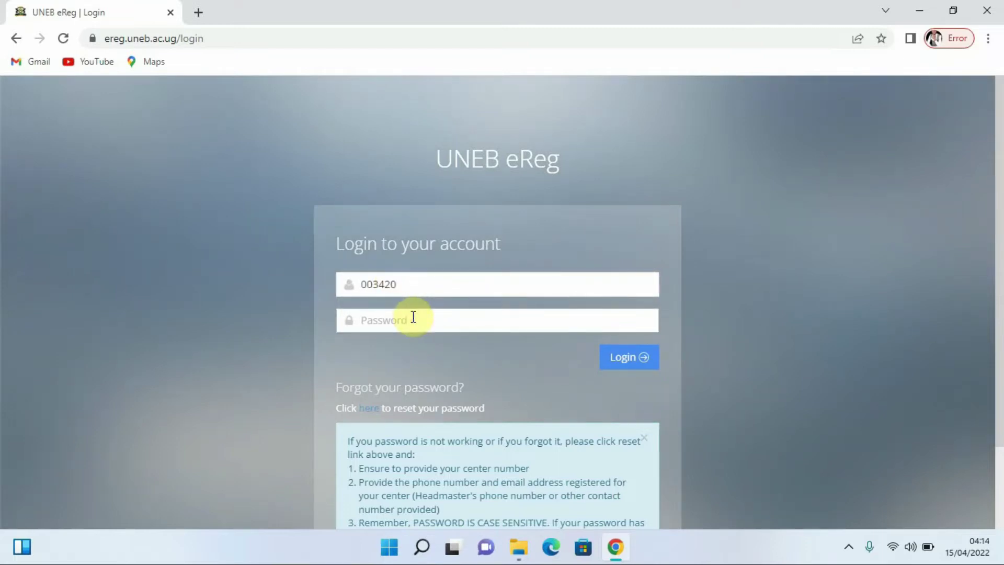
pyautogui.write('••••••••••')
pyautogui.click(623, 359)
pyautogui.doubleClick(623, 359)
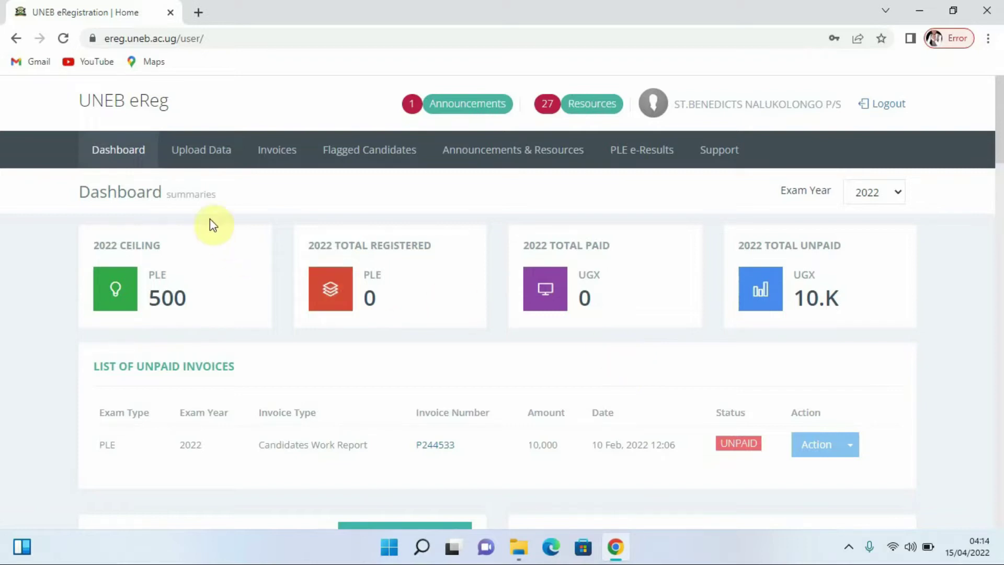
# On the Upload Data page, give the 2022 exam registration upload the custom name candidates2022.
pyautogui.click(212, 152)
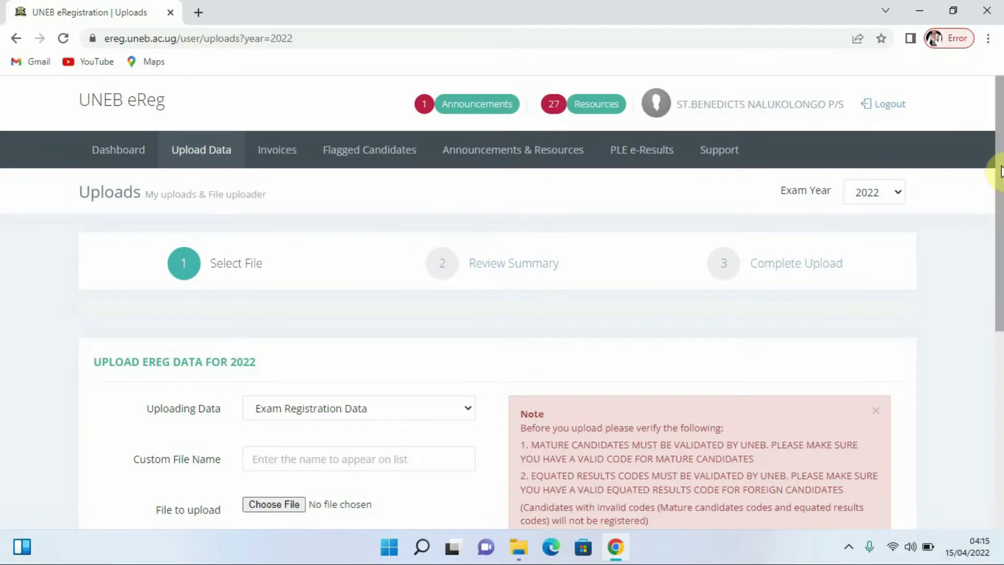
pyautogui.moveTo(998, 169); pyautogui.dragTo(996, 240)
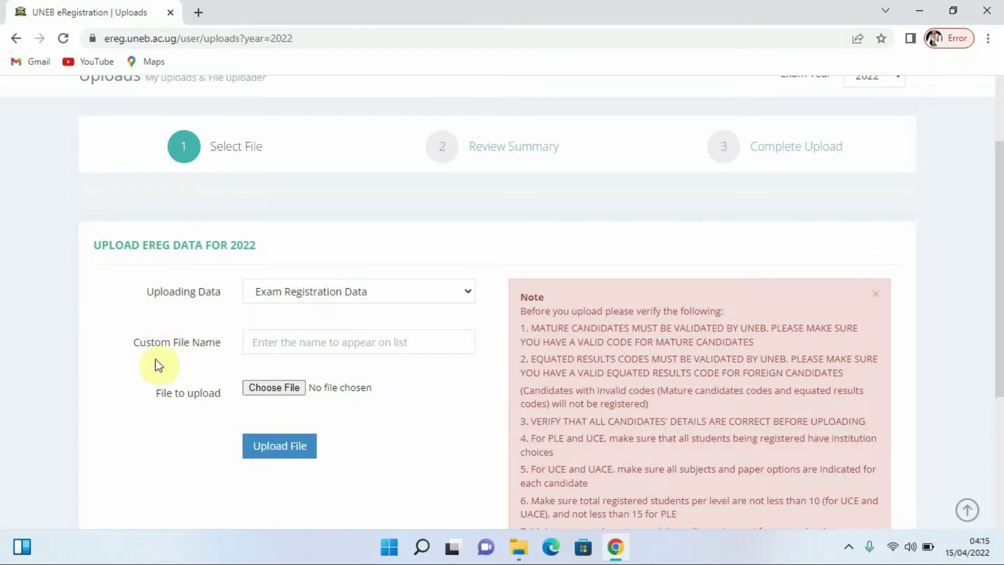
pyautogui.click(270, 341)
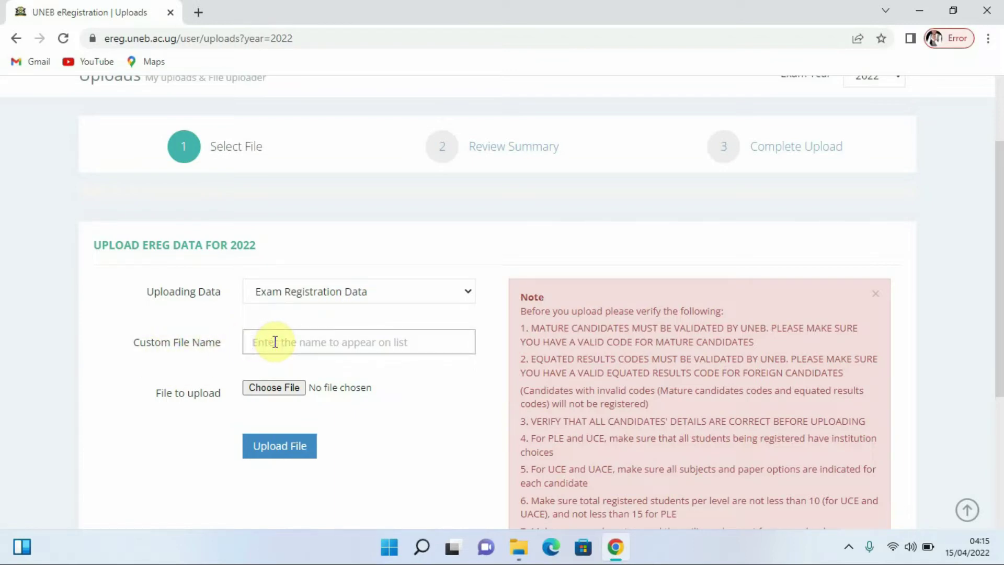
pyautogui.write('cand')
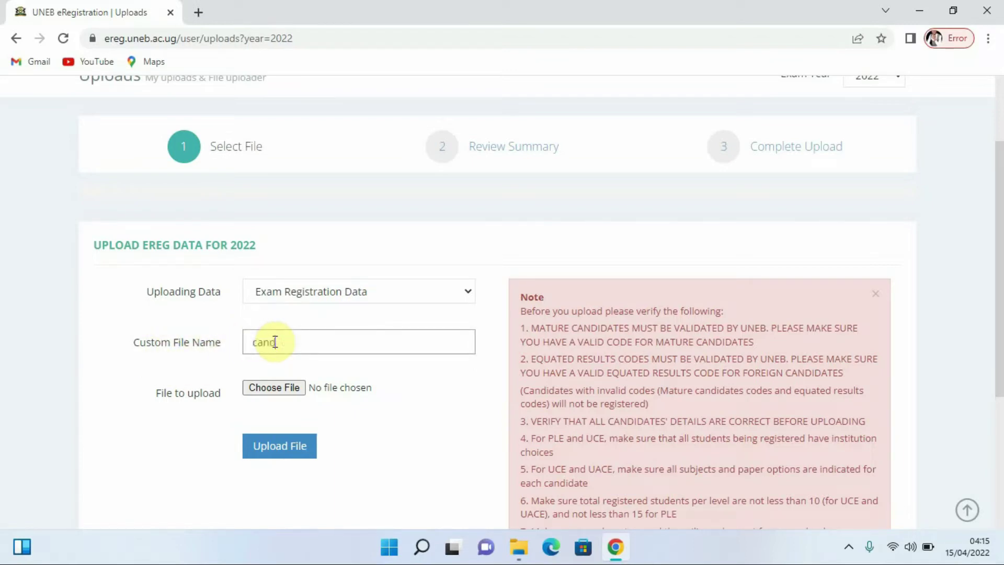
pyautogui.write('idates0229')
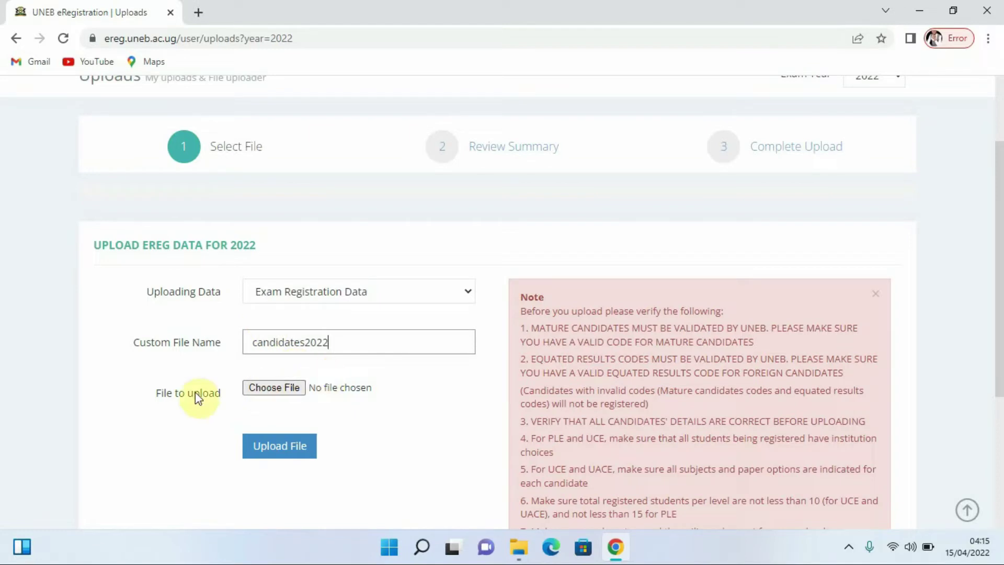
pyautogui.click(269, 392)
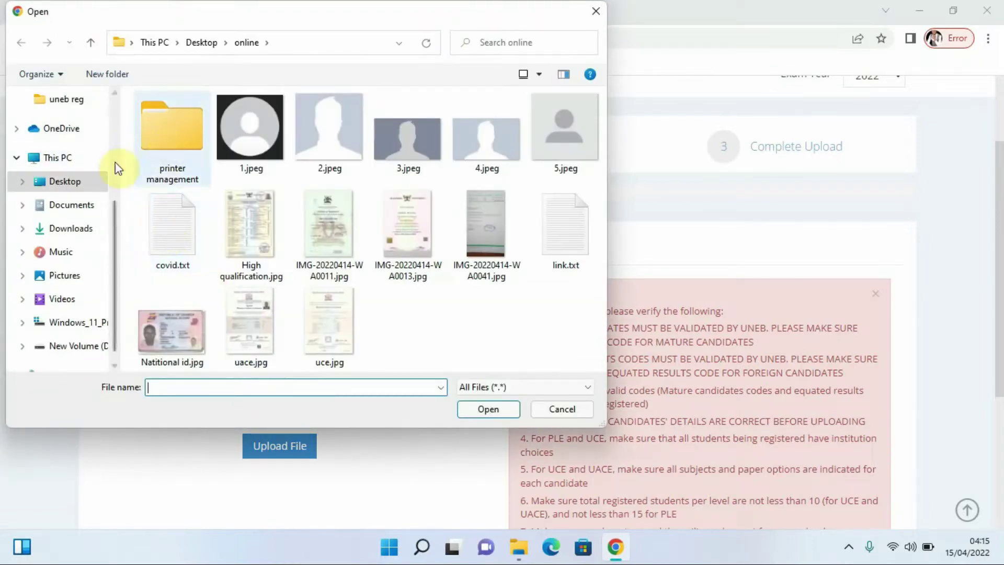
# Attach 2022 st benedict candidates.xls from the Desktop as the upload file.
pyautogui.click(63, 180)
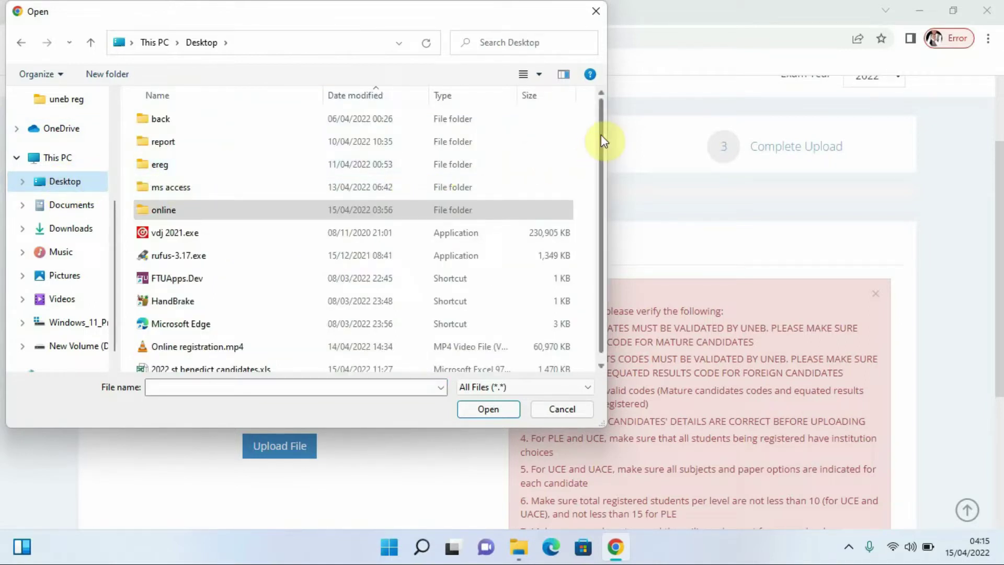
pyautogui.moveTo(601, 134); pyautogui.dragTo(603, 163)
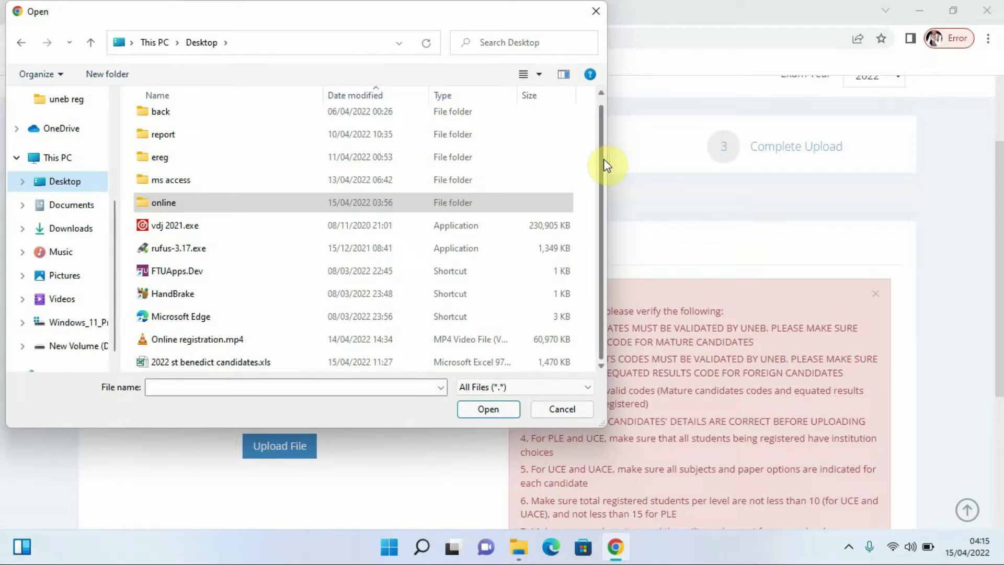
pyautogui.click(195, 363)
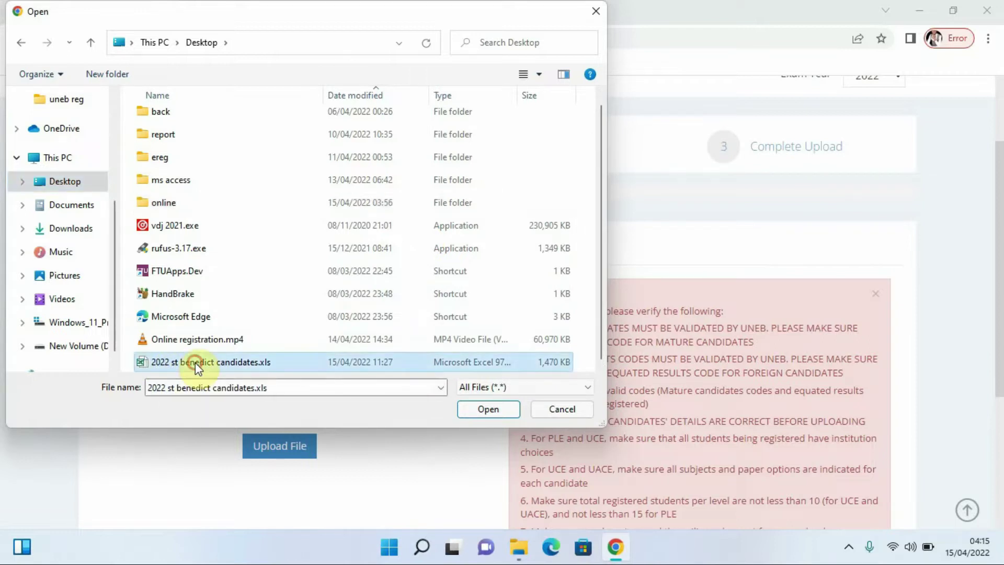
pyautogui.click(482, 409)
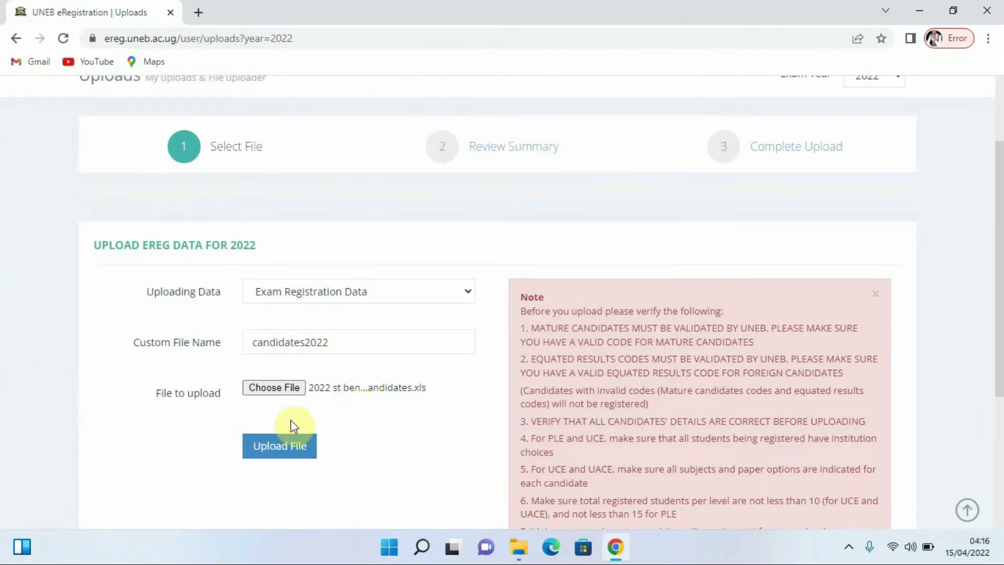
# Upload the spreadsheet to get a review of 45 new candidates with an expected fee of 1,530,000.
pyautogui.click(288, 446)
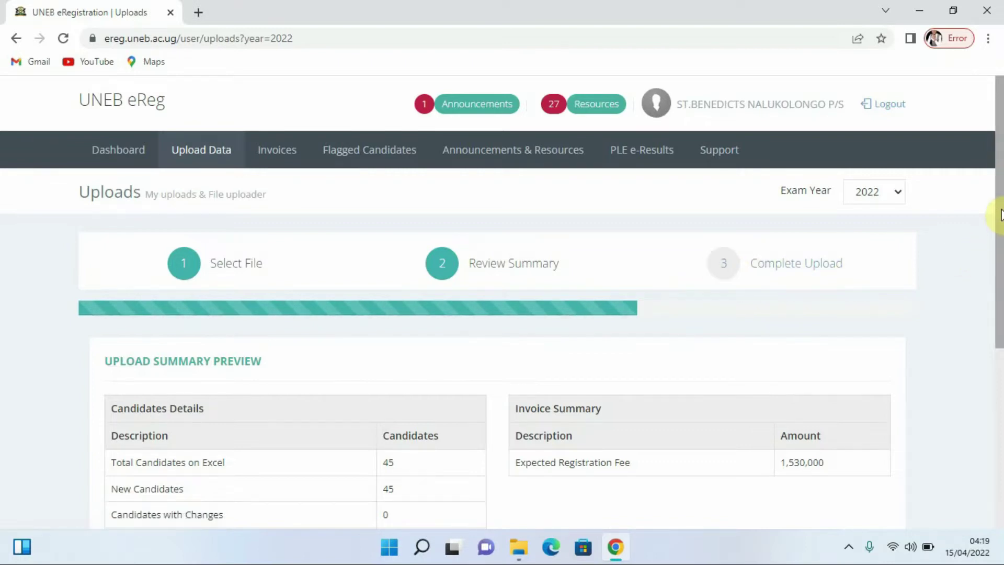
# Review the 45-new-candidate upload summary, then confirm and submit it to UNEB.
pyautogui.scroll(-1, 999, 212)
pyautogui.moveTo(1001, 238); pyautogui.dragTo(999, 298)
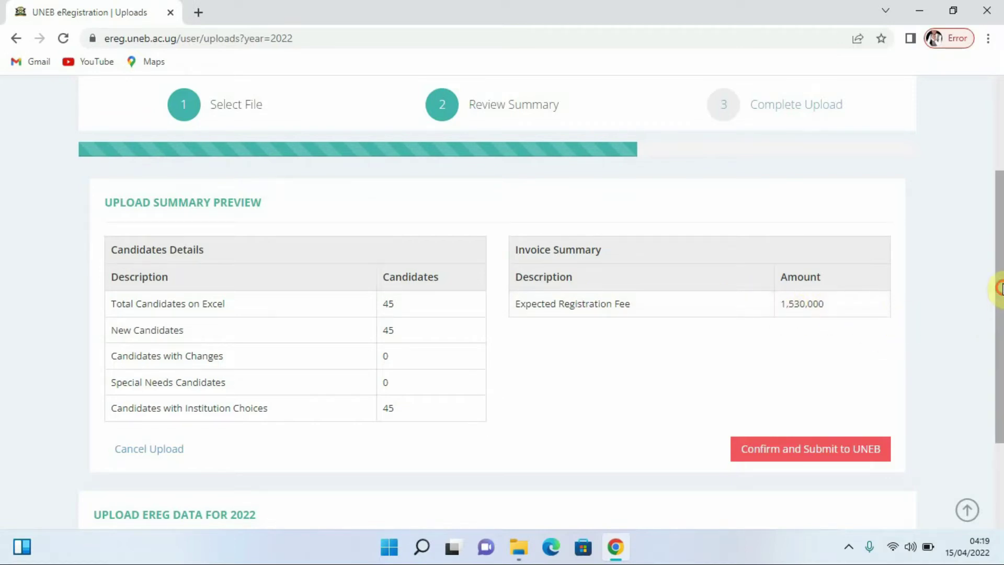
pyautogui.scroll(1, 1001, 313)
pyautogui.scroll(-2, 1001, 313)
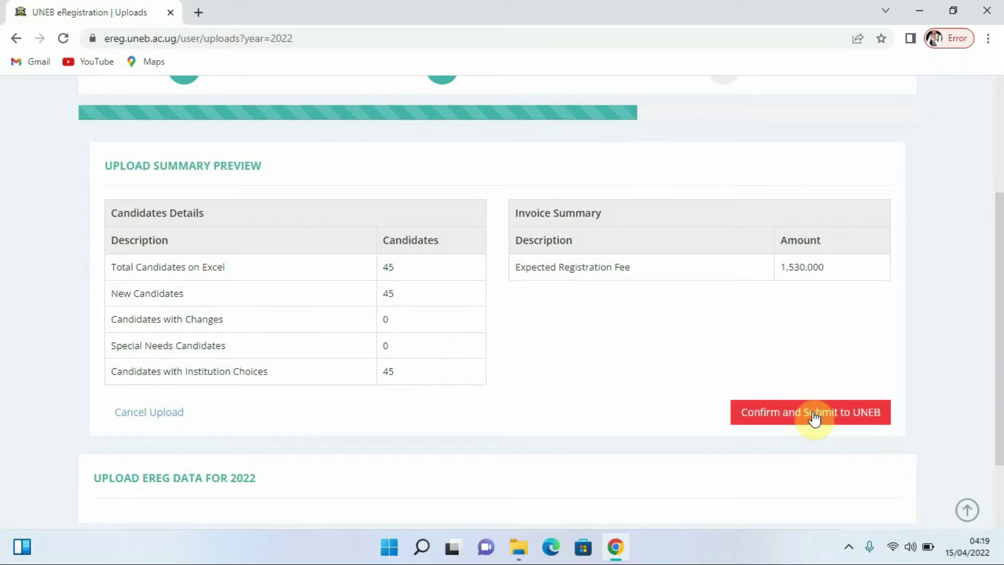
pyautogui.click(814, 418)
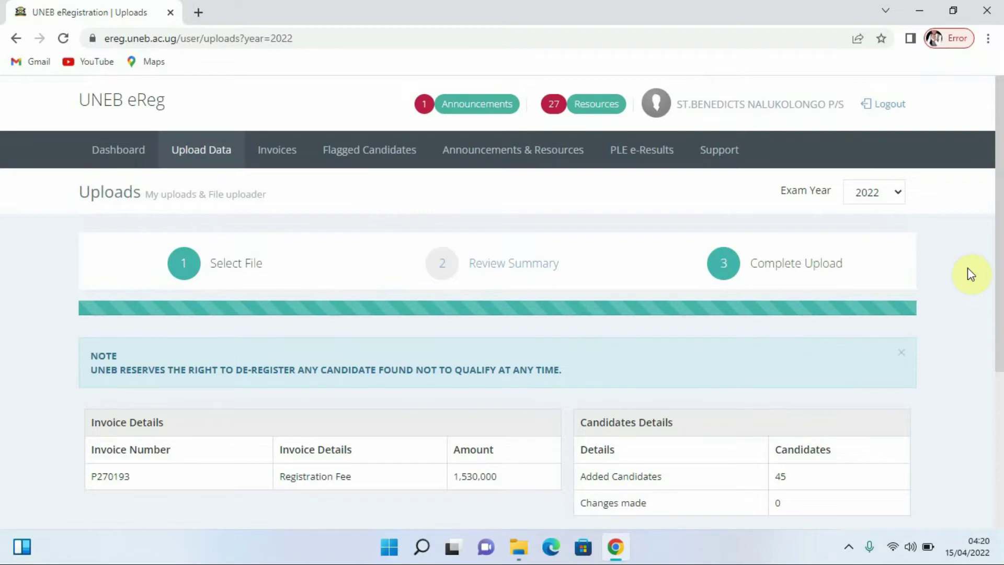
# Scroll down to see the 1,530,000 Registration Fee invoice for the 45 added candidates.
pyautogui.moveTo(996, 250); pyautogui.dragTo(1000, 325)
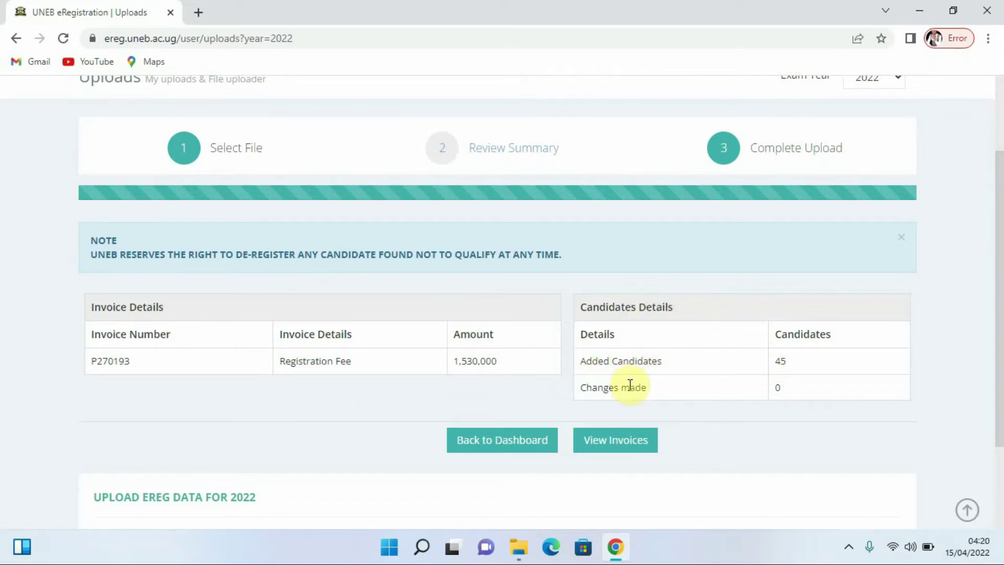
# From Invoices, view the Candidates Work Report invoice P244533 and scroll to its payment details.
pyautogui.click(615, 442)
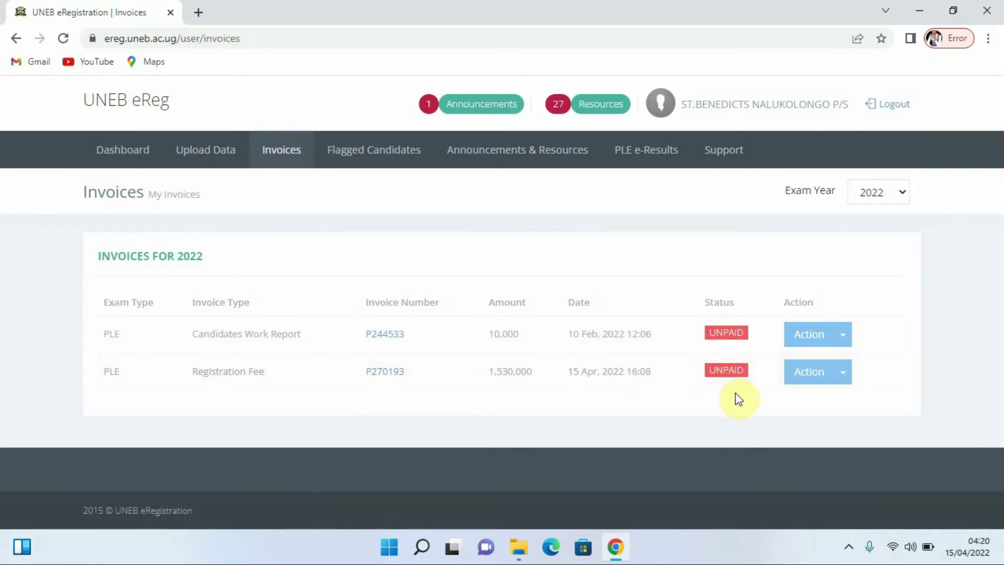
pyautogui.click(843, 336)
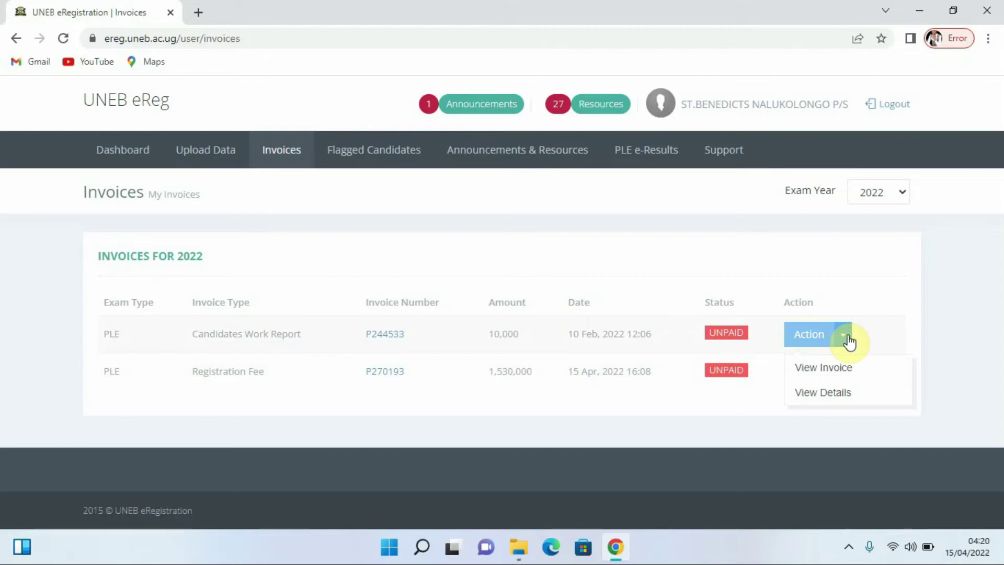
pyautogui.click(826, 371)
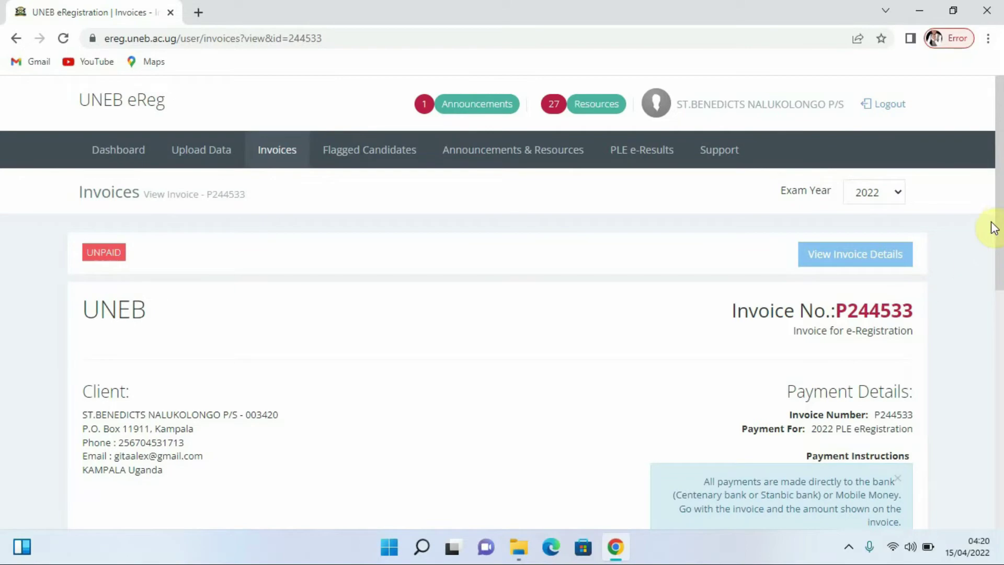
pyautogui.moveTo(998, 205); pyautogui.dragTo(1001, 348)
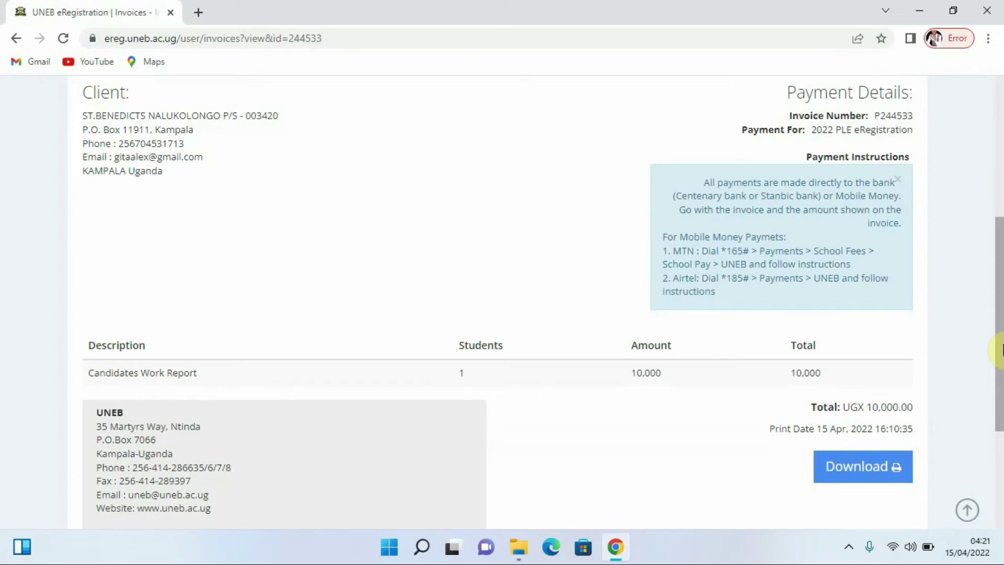
pyautogui.moveTo(997, 320); pyautogui.dragTo(979, 359)
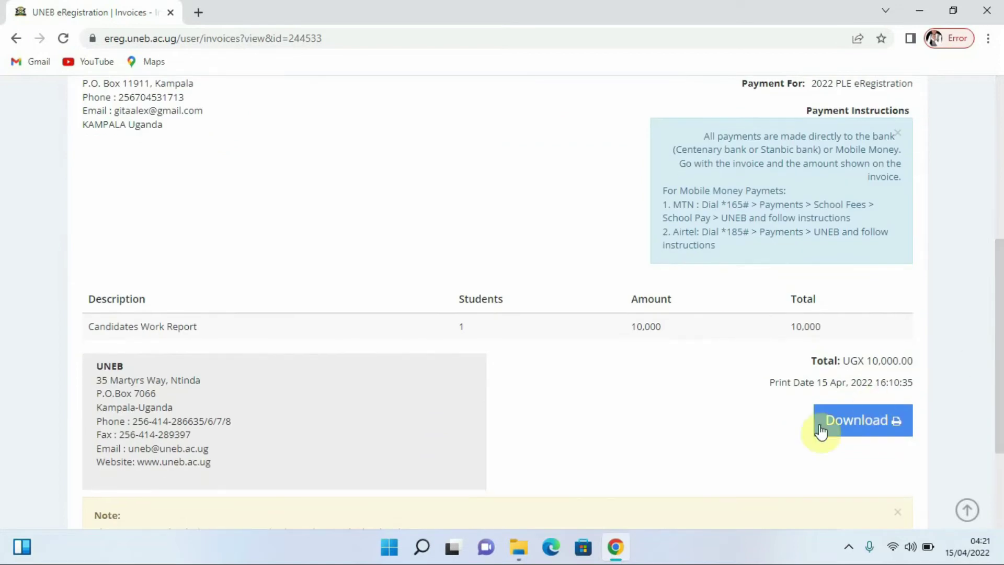
# Download invoice P244533's PDF and save it as invoice1.pdf in the Desktop ereg folder.
pyautogui.click(851, 424)
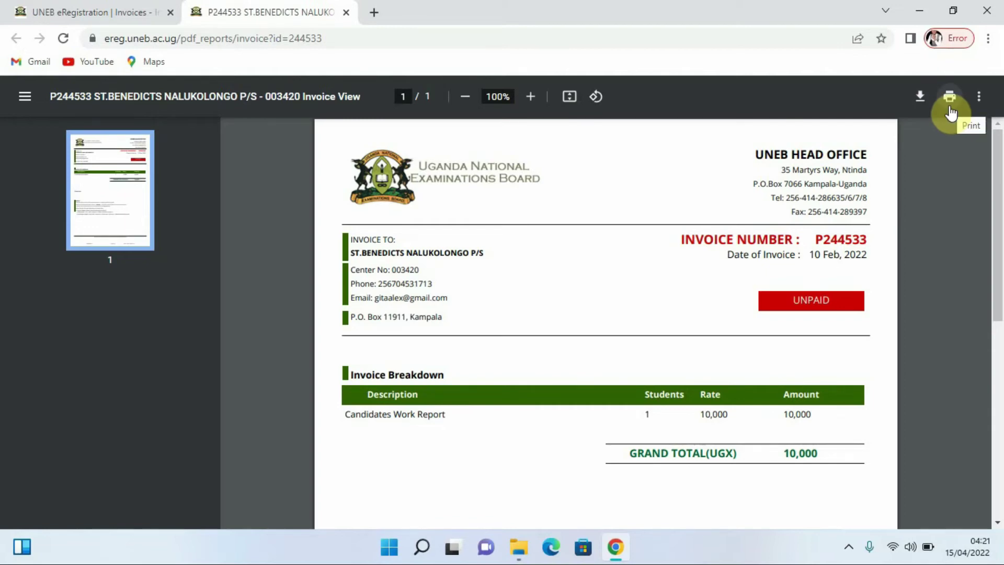
pyautogui.click(920, 99)
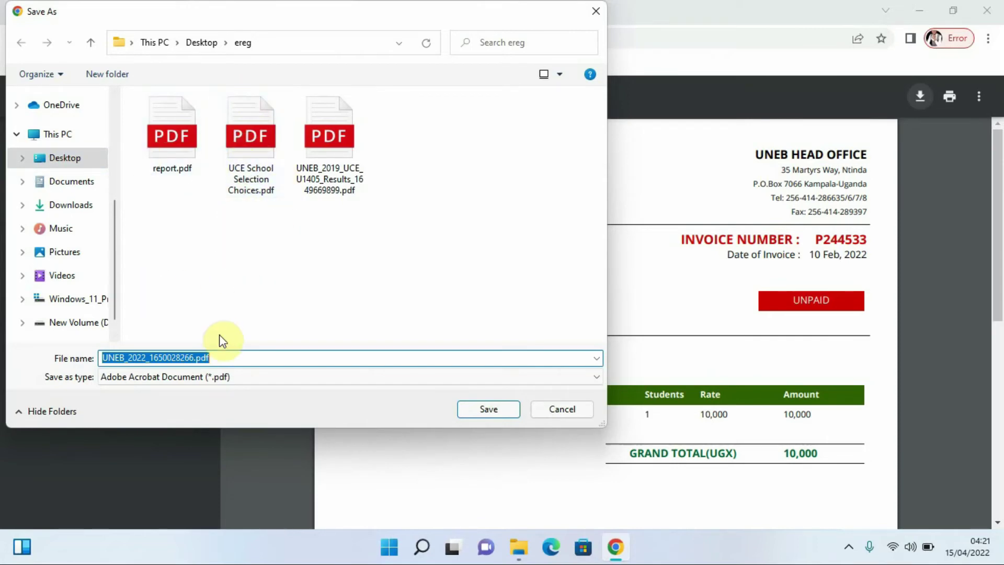
pyautogui.moveTo(222, 355); pyautogui.dragTo(87, 361)
pyautogui.write('invoice1')
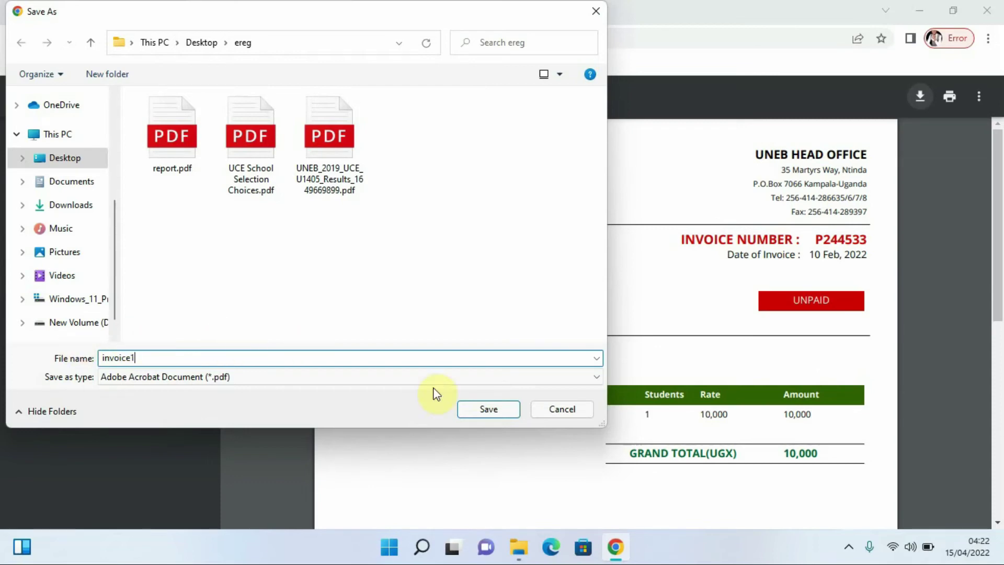
pyautogui.click(491, 413)
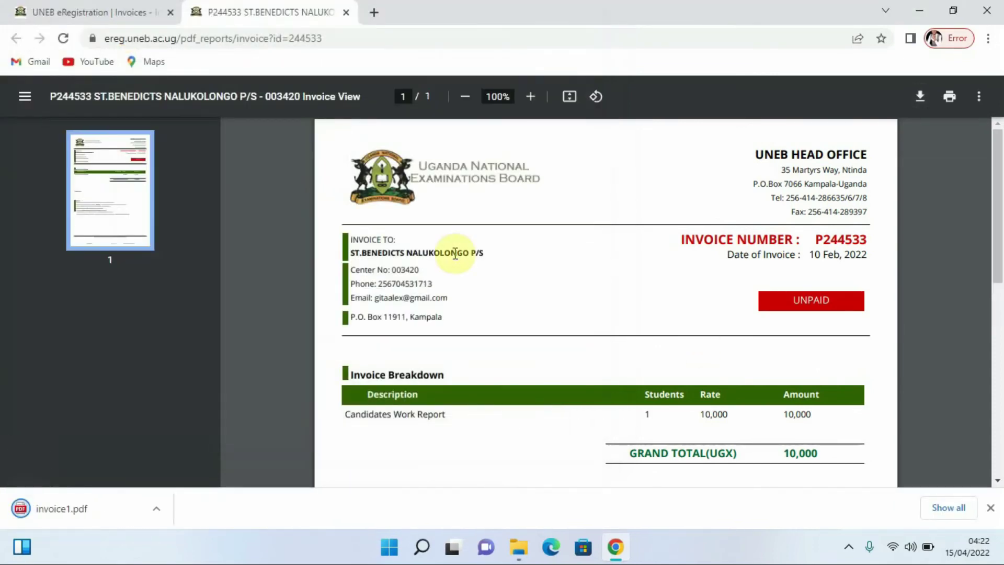
# Check the downloaded invoice1.pdf and return to the portal's list of 2022 invoices.
pyautogui.click(155, 508)
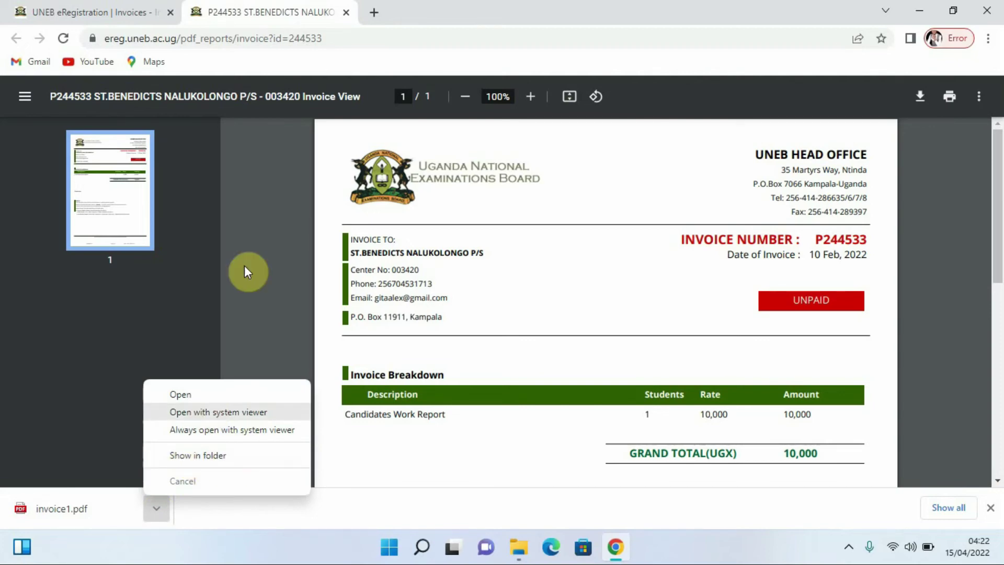
pyautogui.click(99, 8)
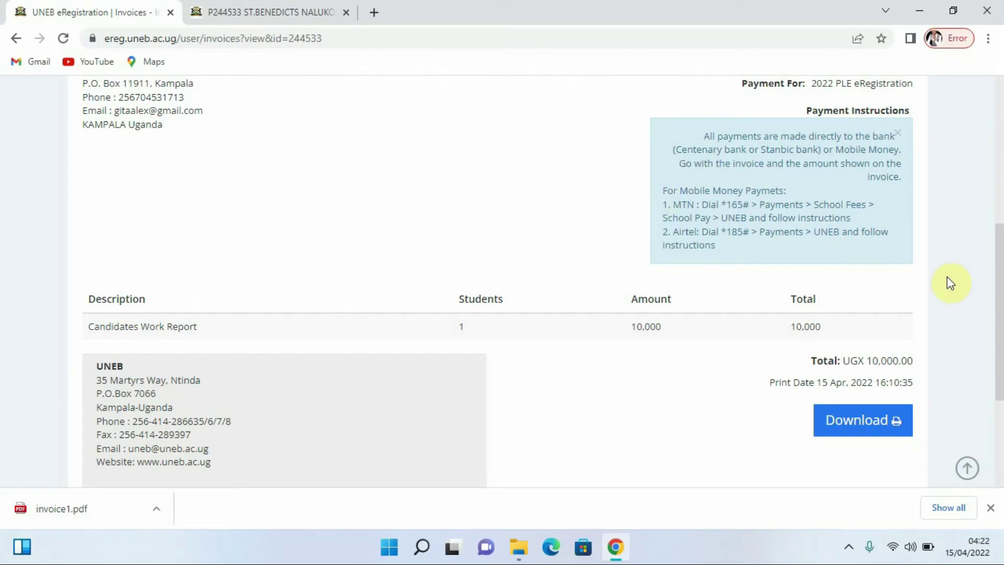
pyautogui.moveTo(999, 298); pyautogui.dragTo(996, 139)
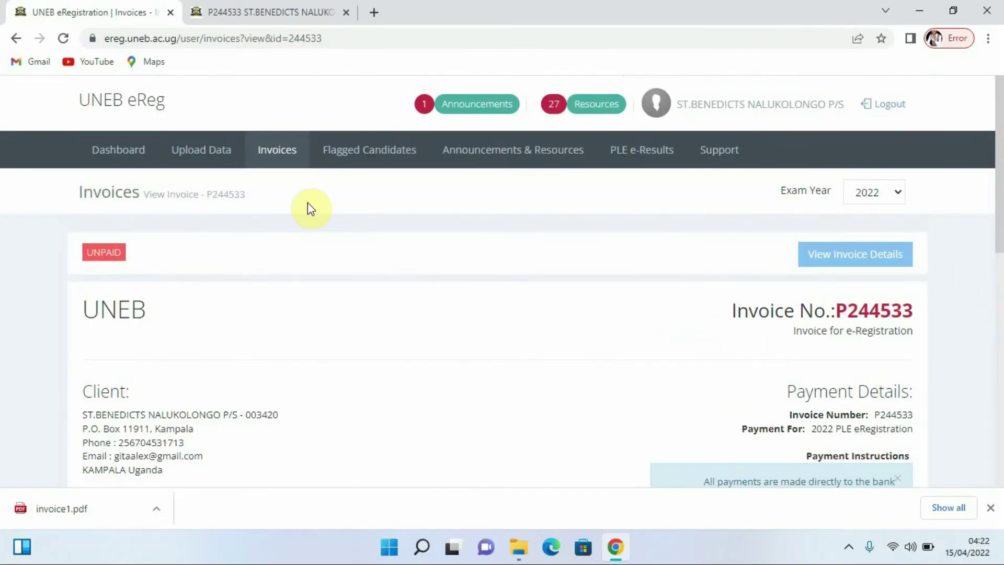
pyautogui.click(271, 154)
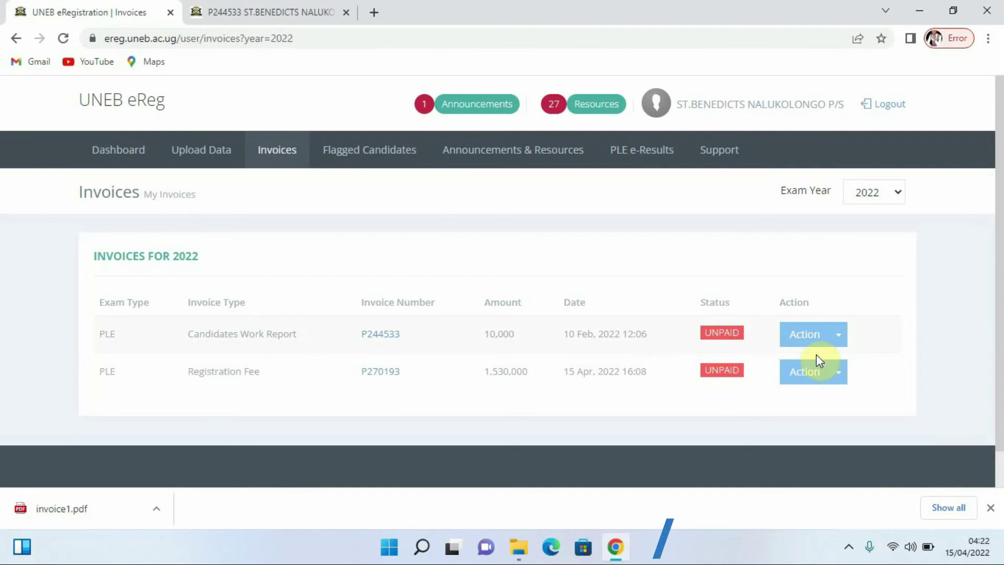
# View Registration Fee invoice P270193 for UGX 1,530,000 and bring up its PDF.
pyautogui.click(837, 380)
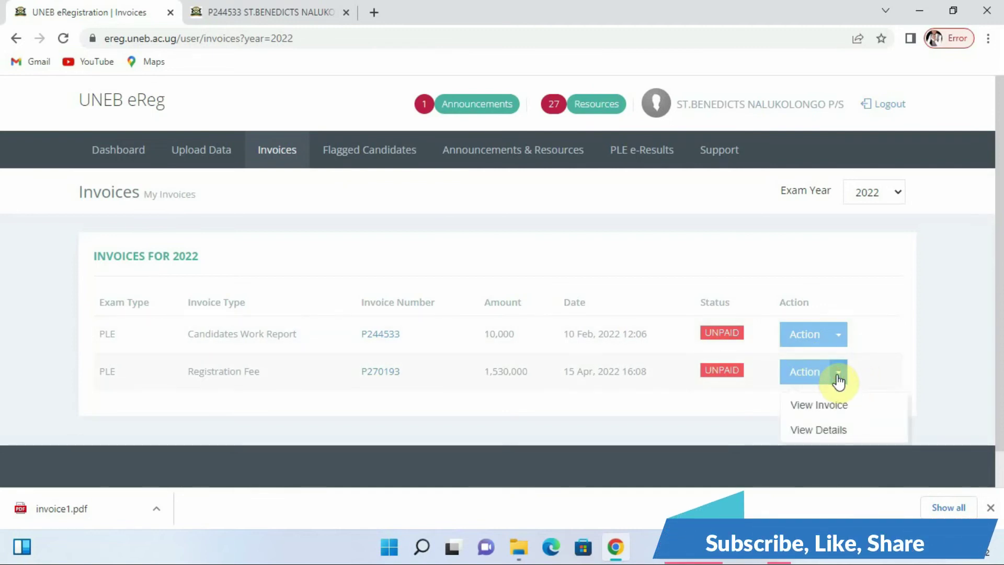
pyautogui.click(825, 407)
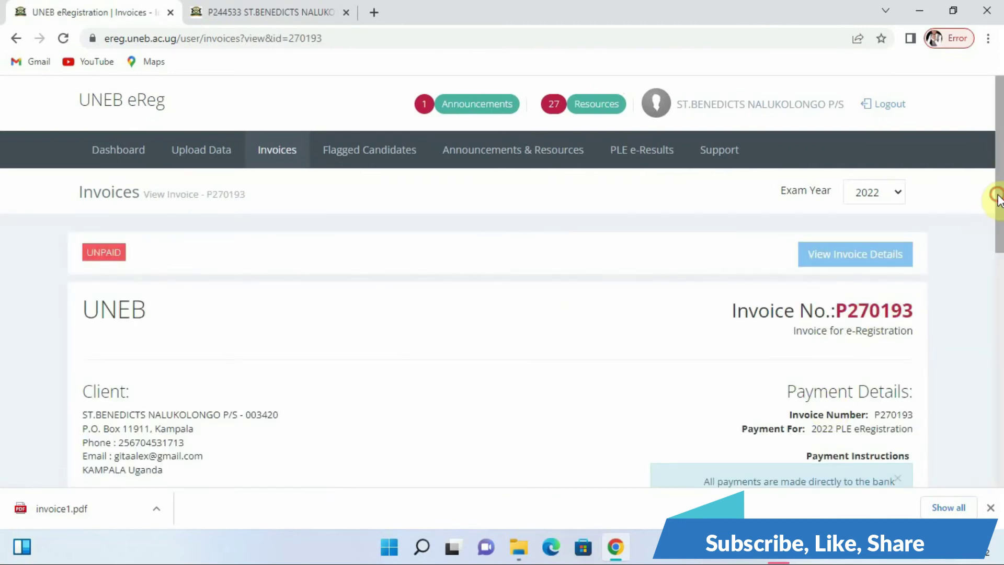
pyautogui.moveTo(999, 199); pyautogui.dragTo(1001, 359)
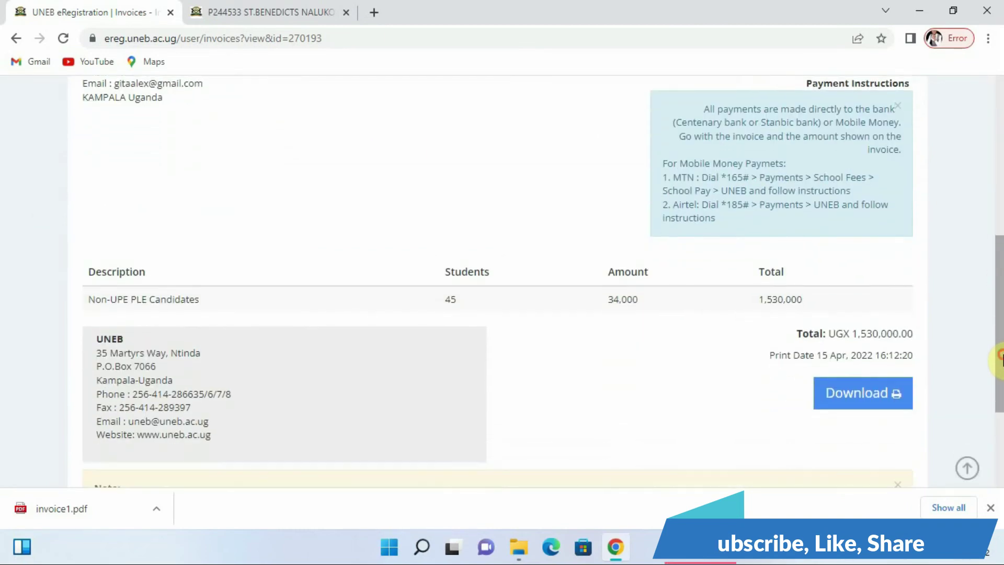
pyautogui.click(851, 394)
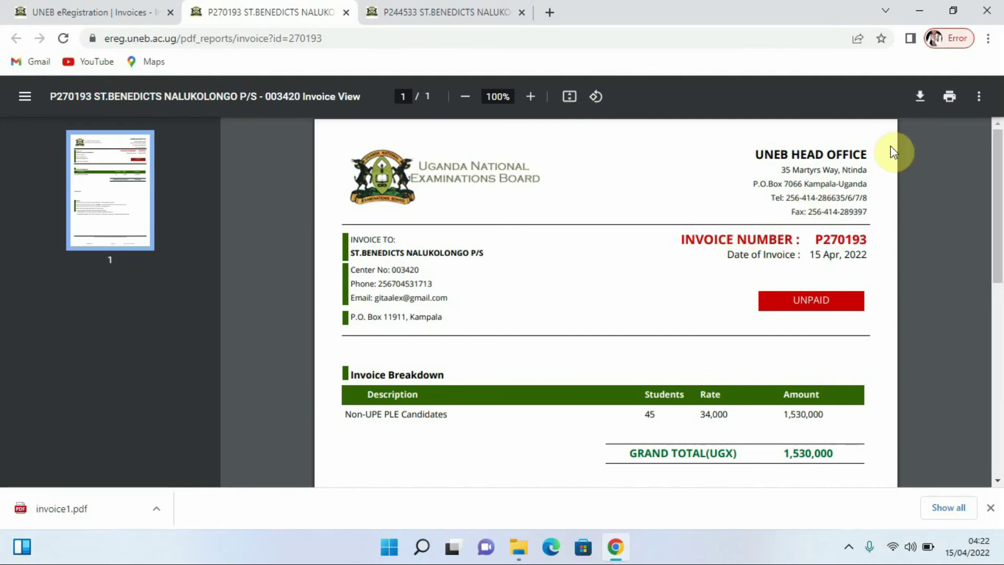
# Download invoice P270193 from the PDF viewer as invoice2.pdf, then go back to the eReg invoice page.
pyautogui.click(919, 102)
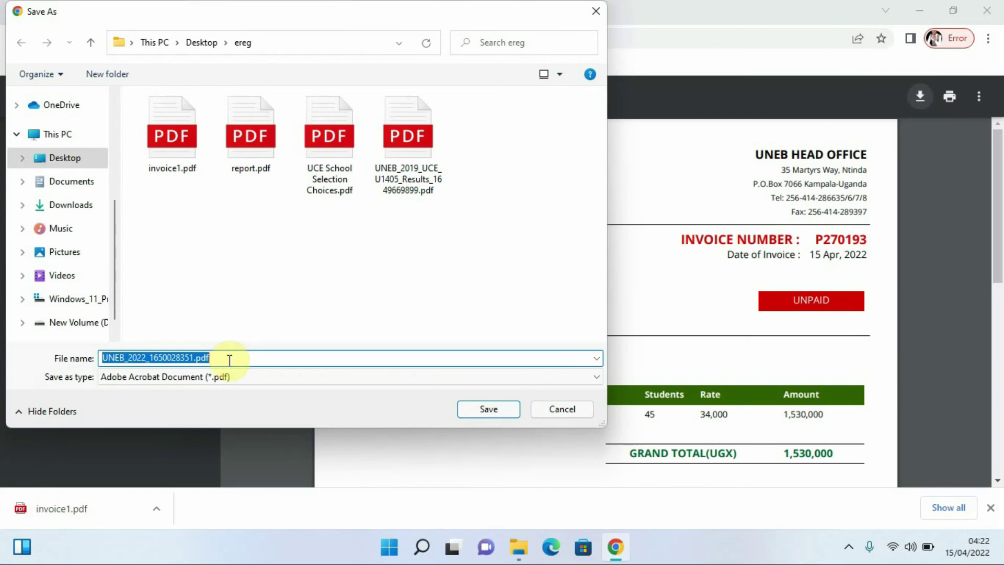
pyautogui.write('invi')
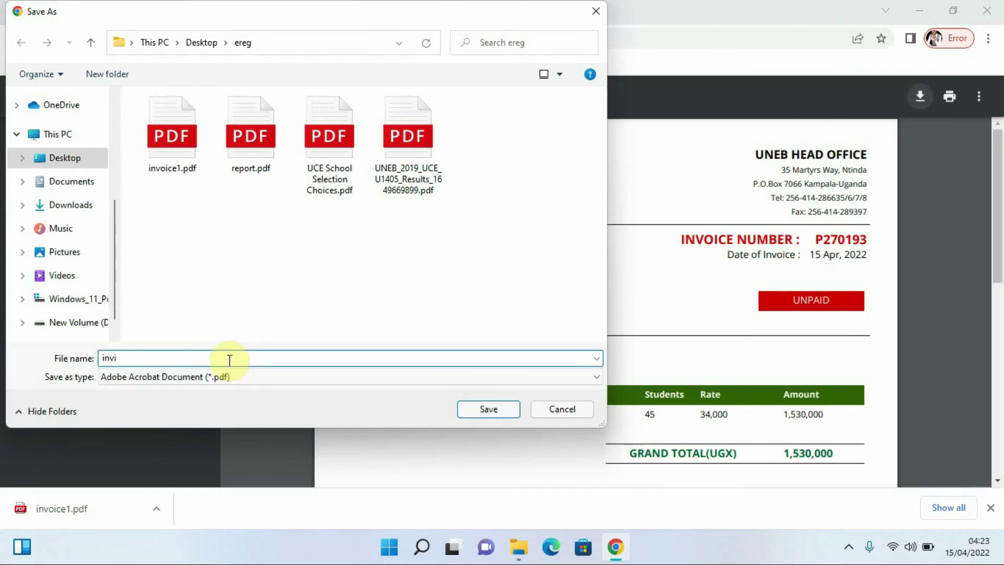
pyautogui.press('BackSpace')
pyautogui.write('oice')
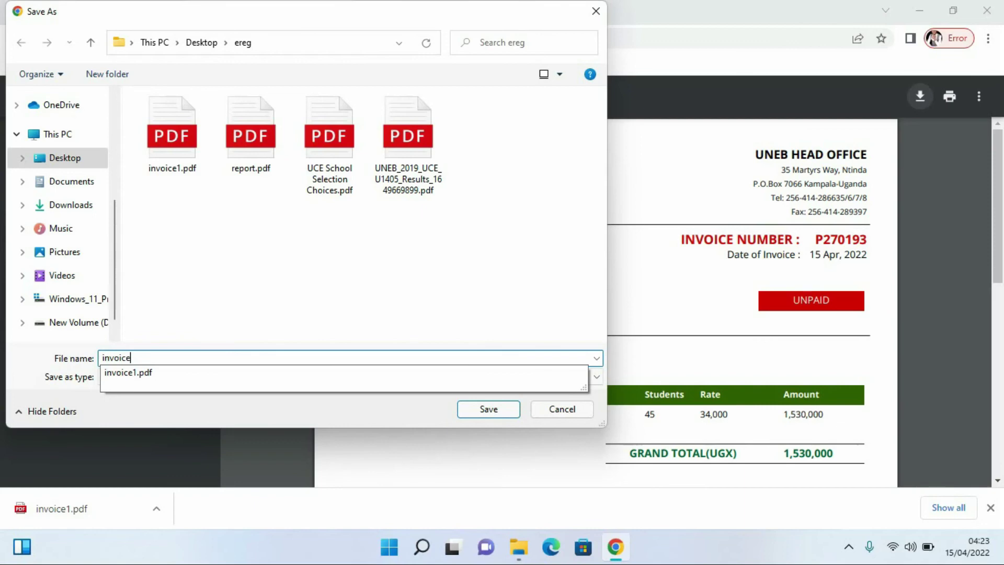
pyautogui.write('2')
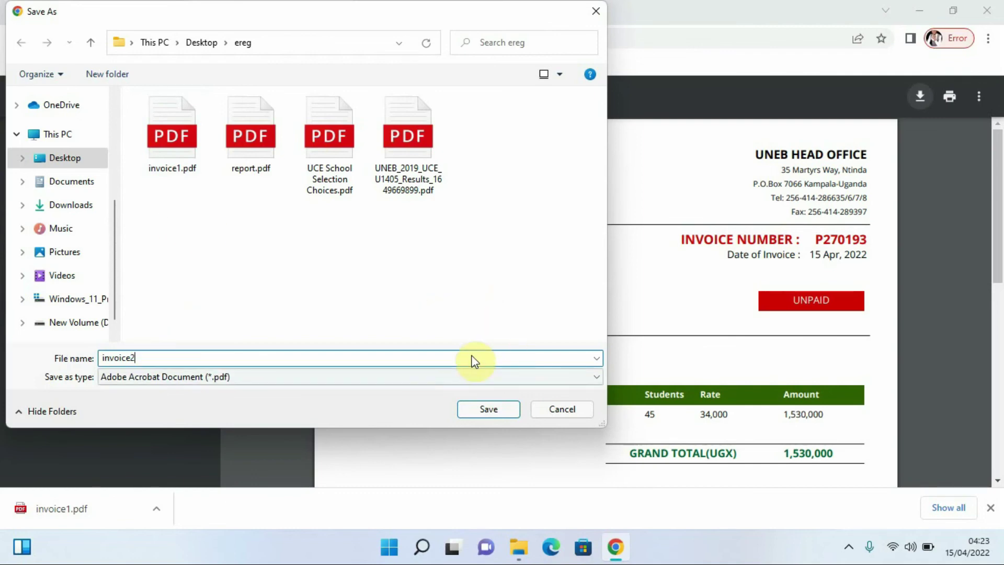
pyautogui.click(487, 410)
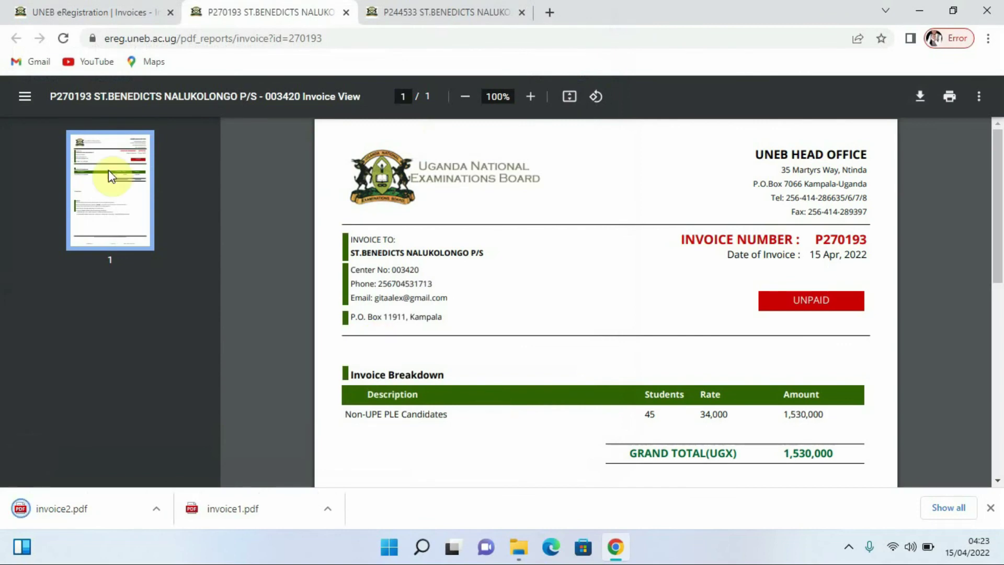
pyautogui.click(102, 11)
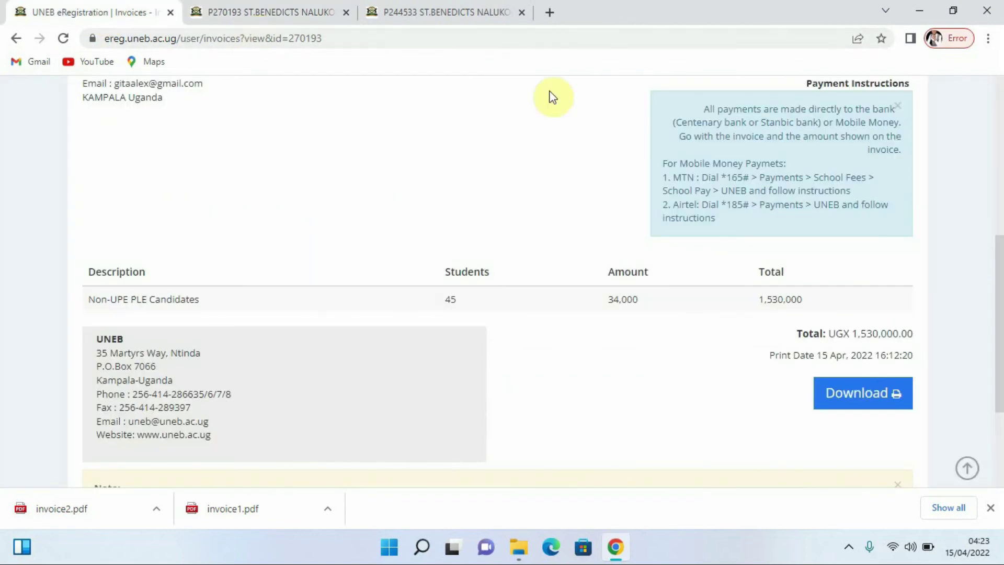
# Confirm the Dashboard shows 45 PLE candidates registered, then log out to the ereg.uneb.ac.ug home page.
pyautogui.moveTo(998, 291); pyautogui.dragTo(970, 139)
pyautogui.click(127, 144)
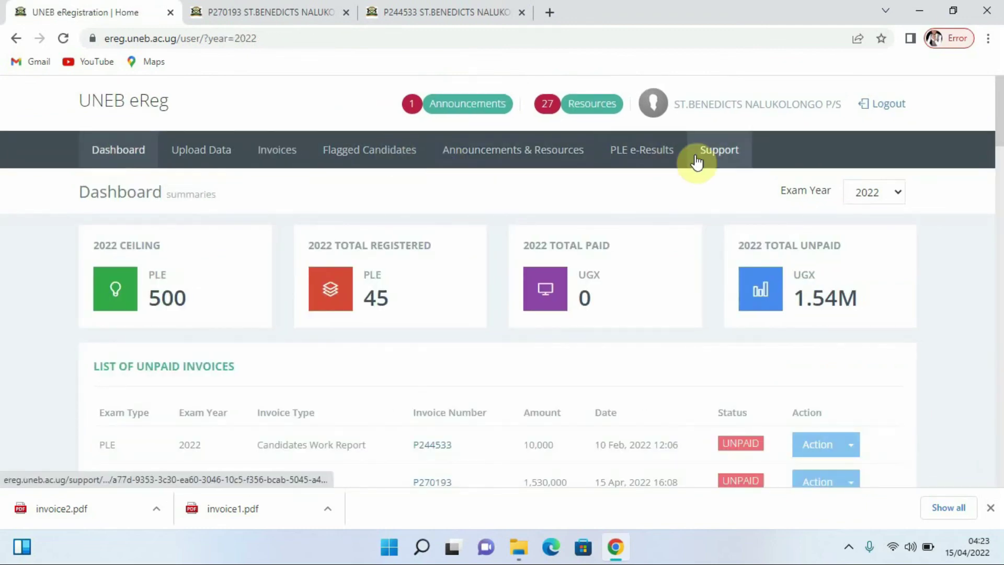
pyautogui.click(885, 120)
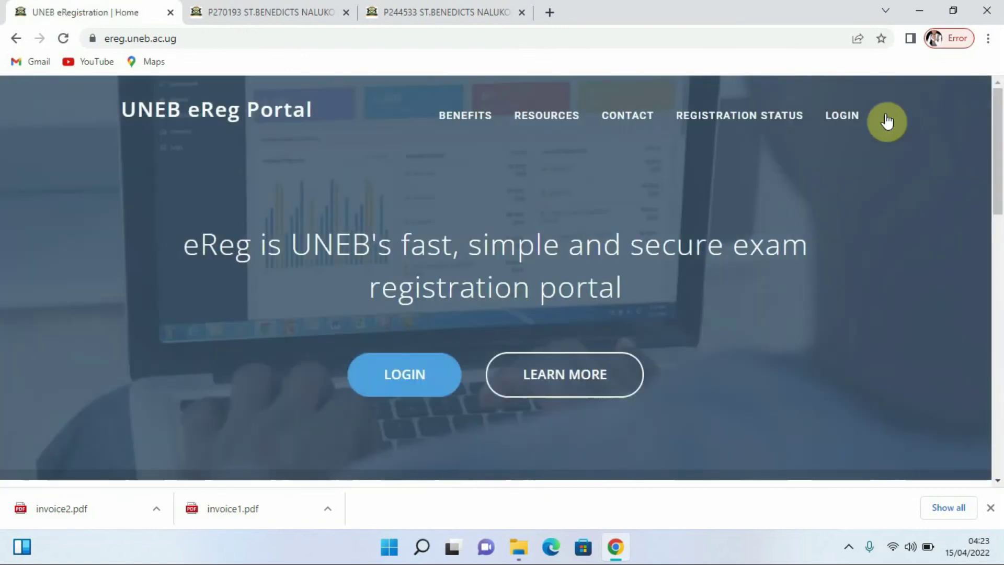